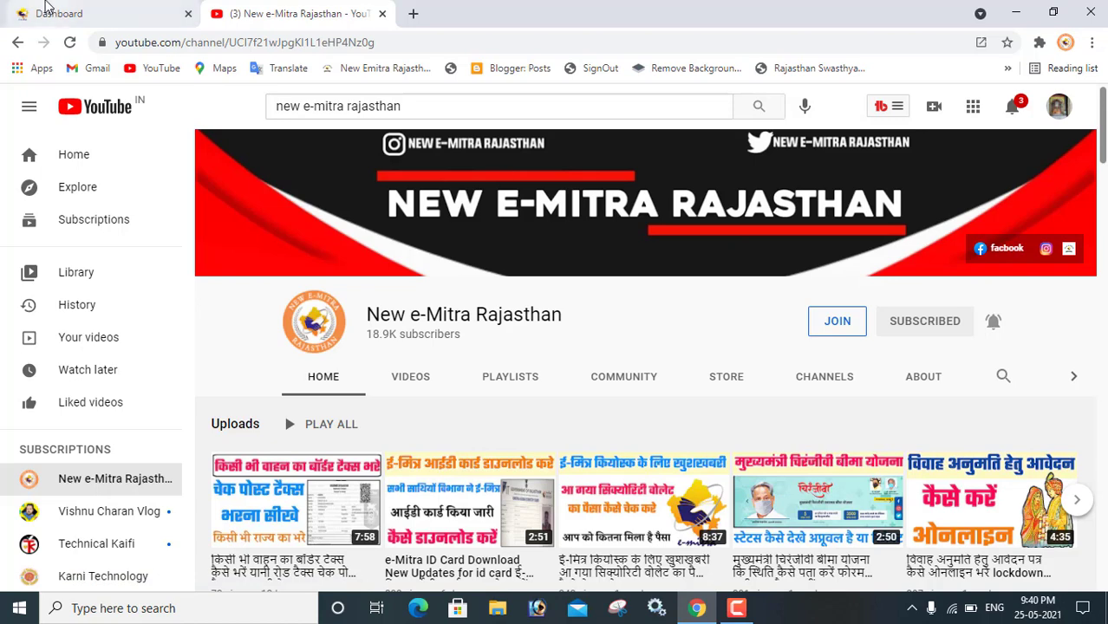
# Step: On the Dashboard, read the Yoga Volunteer Certificate notice, then acknowledge and close it
pyautogui.click(48, 9)
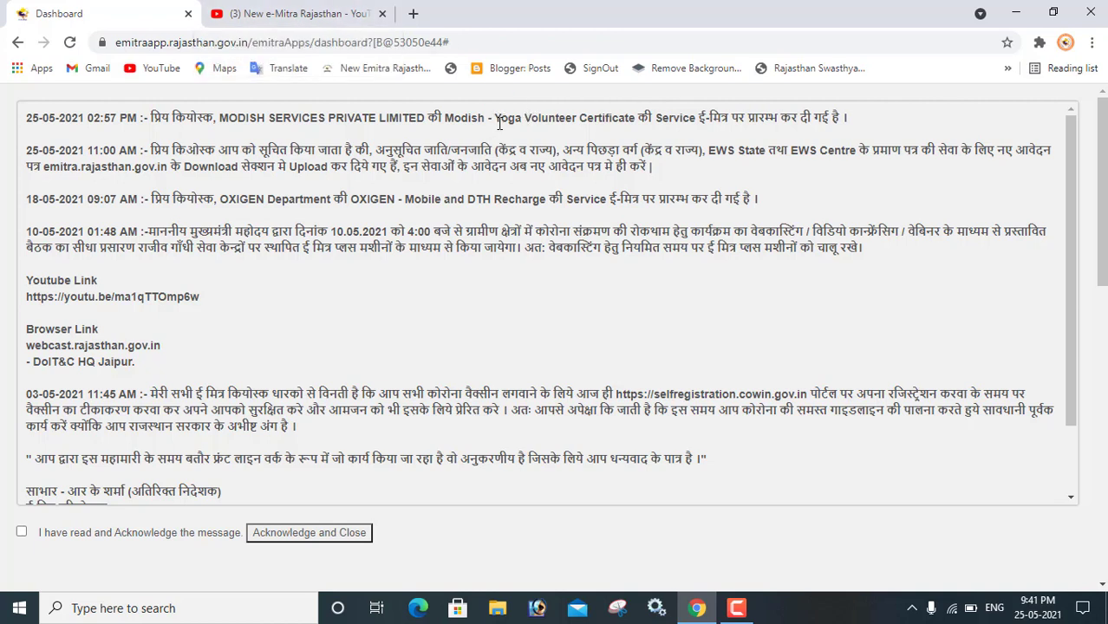
pyautogui.moveTo(495, 119); pyautogui.dragTo(850, 119)
pyautogui.click(500, 131)
pyautogui.moveTo(495, 119); pyautogui.dragTo(637, 119)
pyautogui.hotkey('ctrl', 'c')
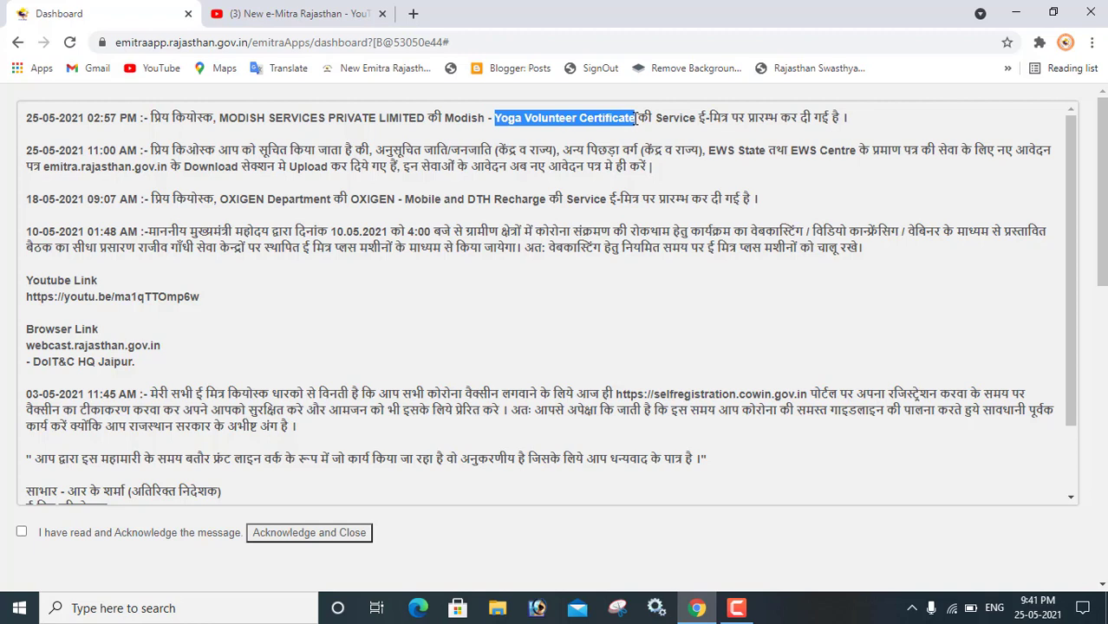
pyautogui.click(21, 533)
pyautogui.click(293, 538)
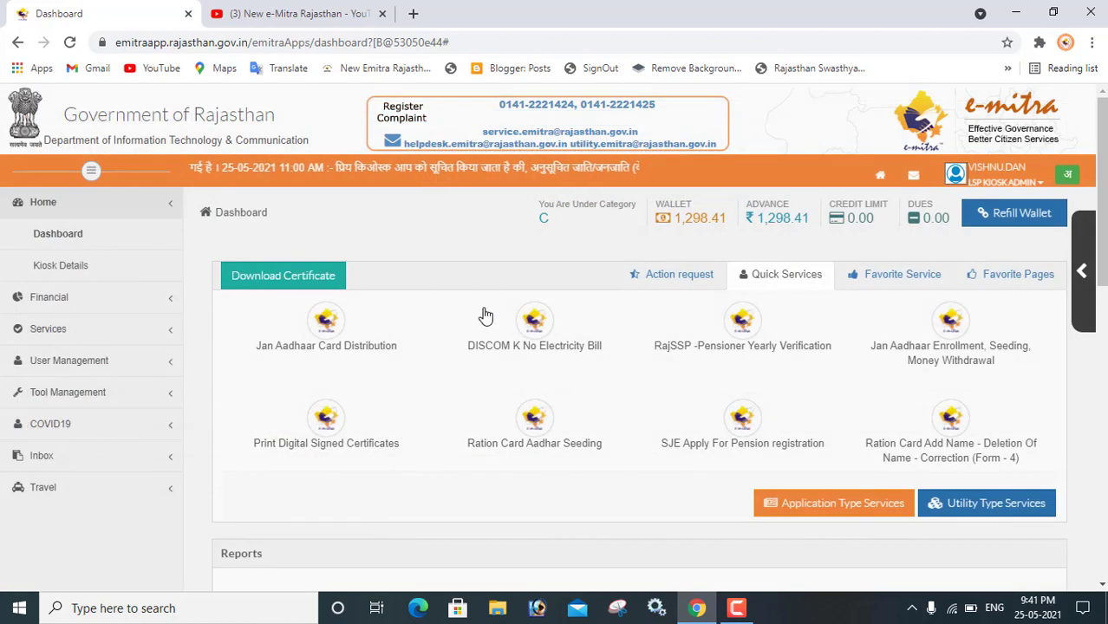
# Step: Search Utility Type Services for 'Modish - Yoga Volunteer Certificate' and load its applicant form
pyautogui.click(984, 503)
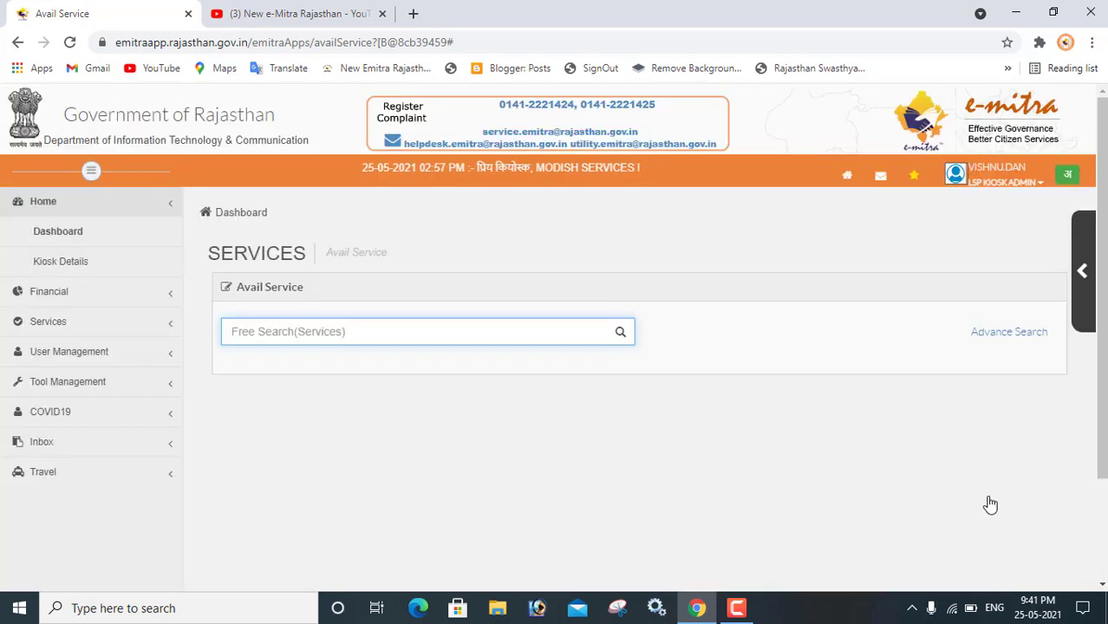
pyautogui.hotkey('ctrl', 'v')
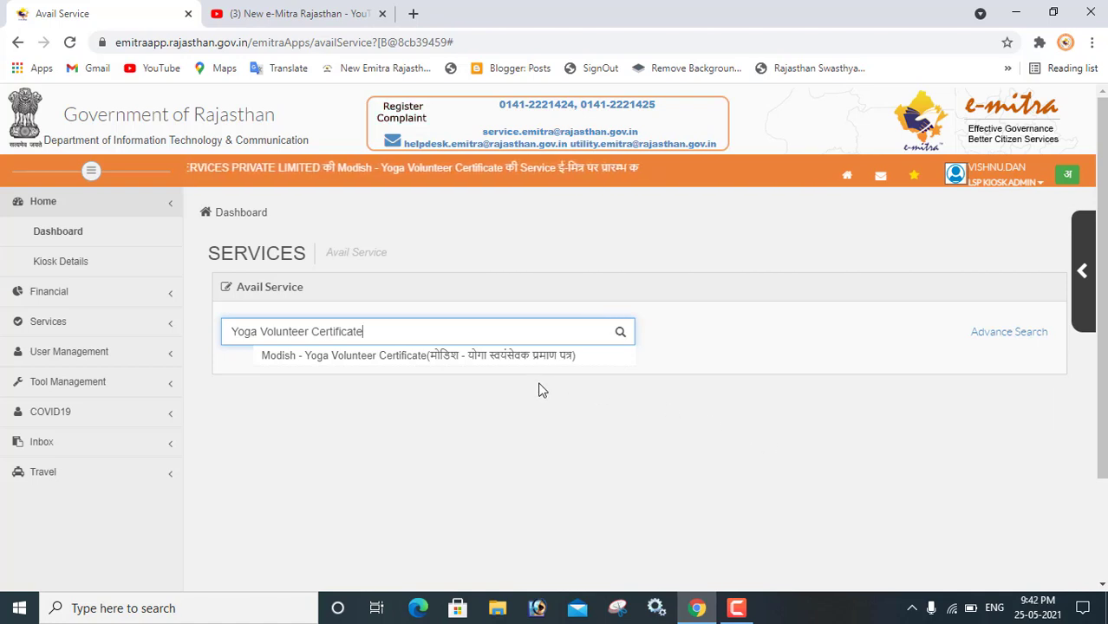
pyautogui.click(535, 357)
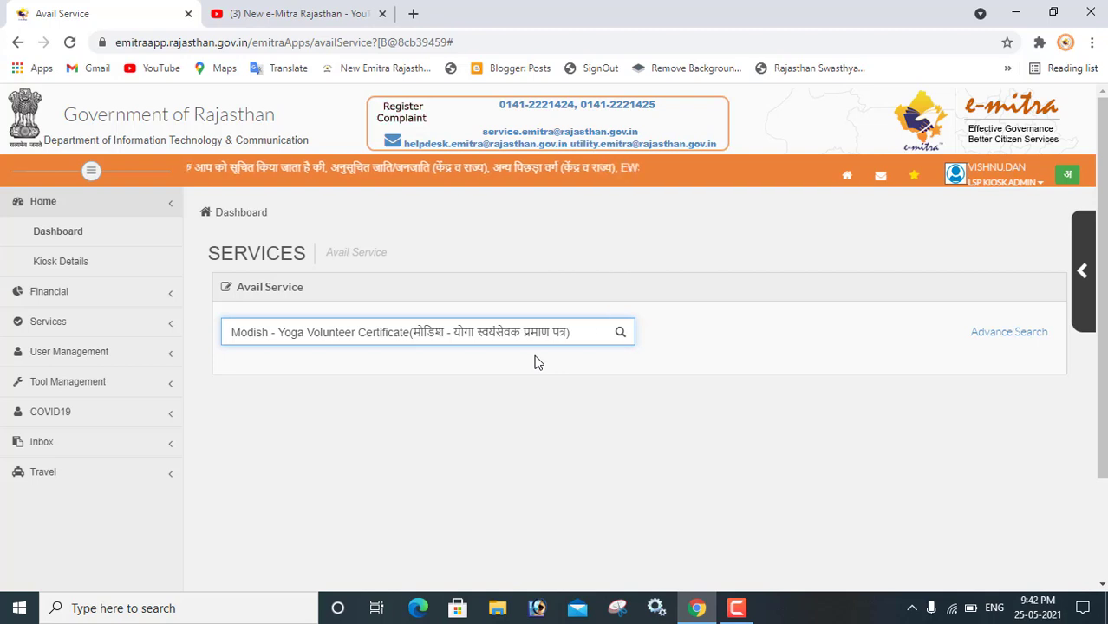
pyautogui.press('Return')
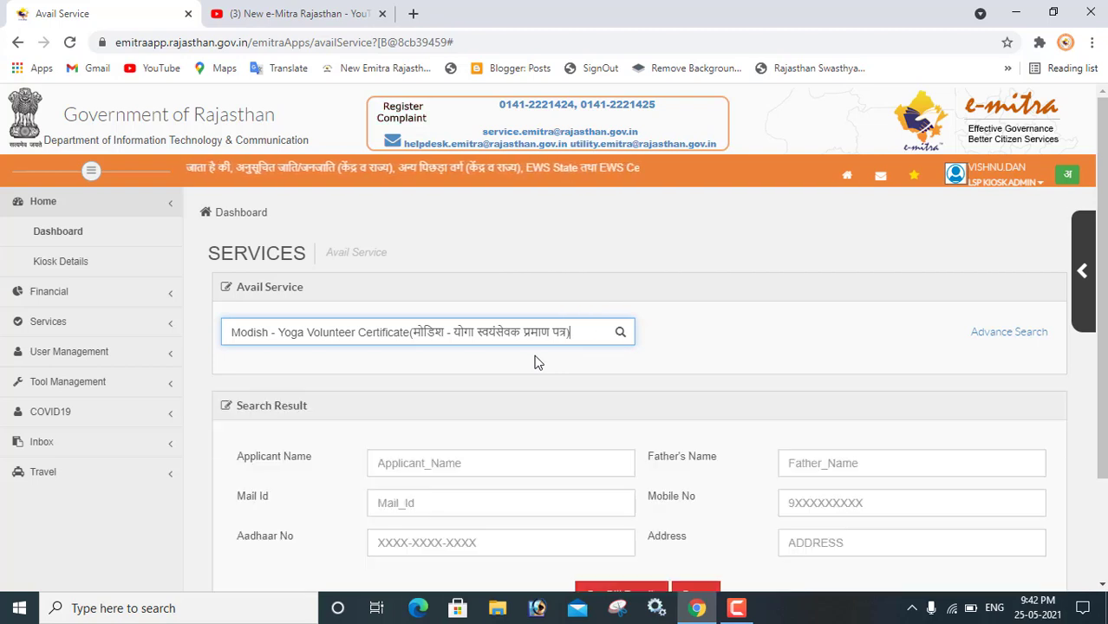
# Step: Enter the applicant's name in the Yoga Volunteer Certificate form
pyautogui.scroll(-1, 897, 440)
pyautogui.scroll(-1, 898, 440)
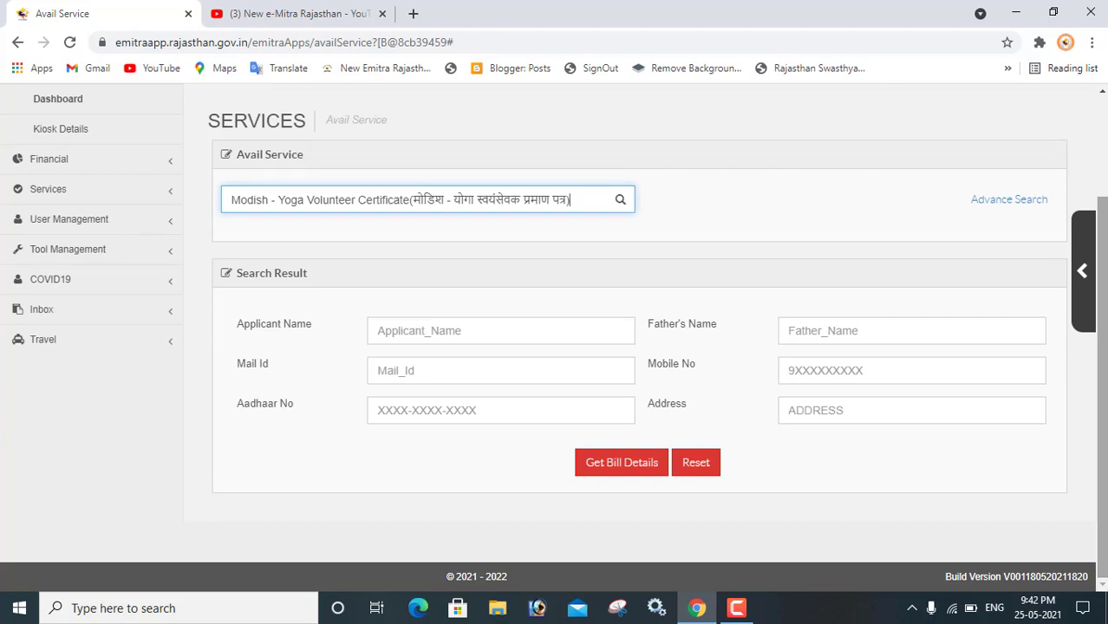
pyautogui.click(490, 339)
pyautogui.write('gg')
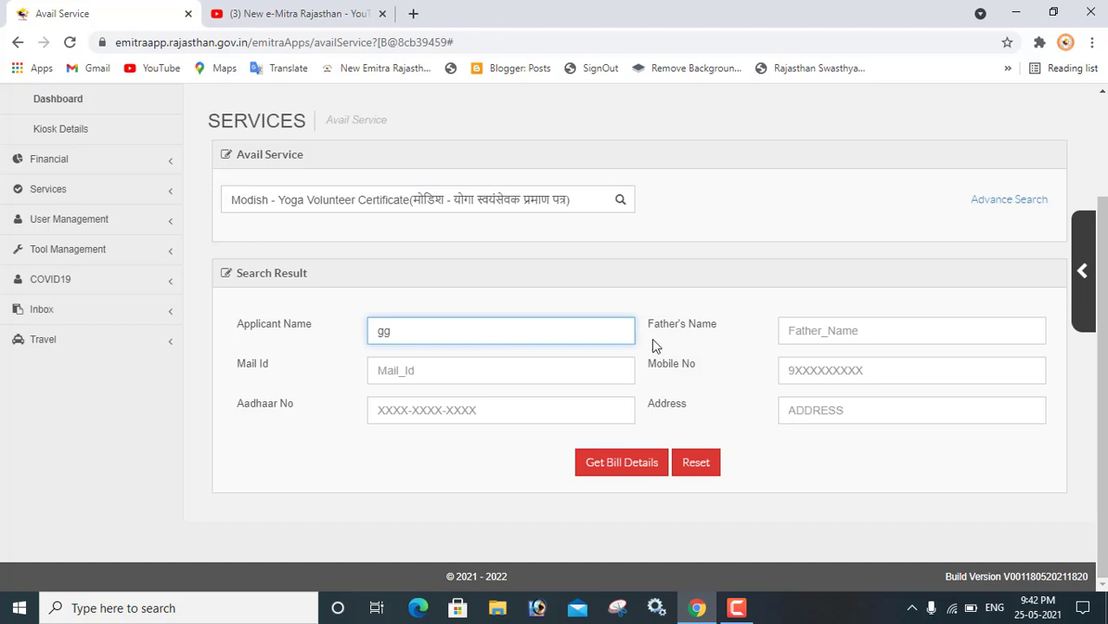
pyautogui.press('BackSpace')
pyautogui.press('BackSpace')
pyautogui.write('V')
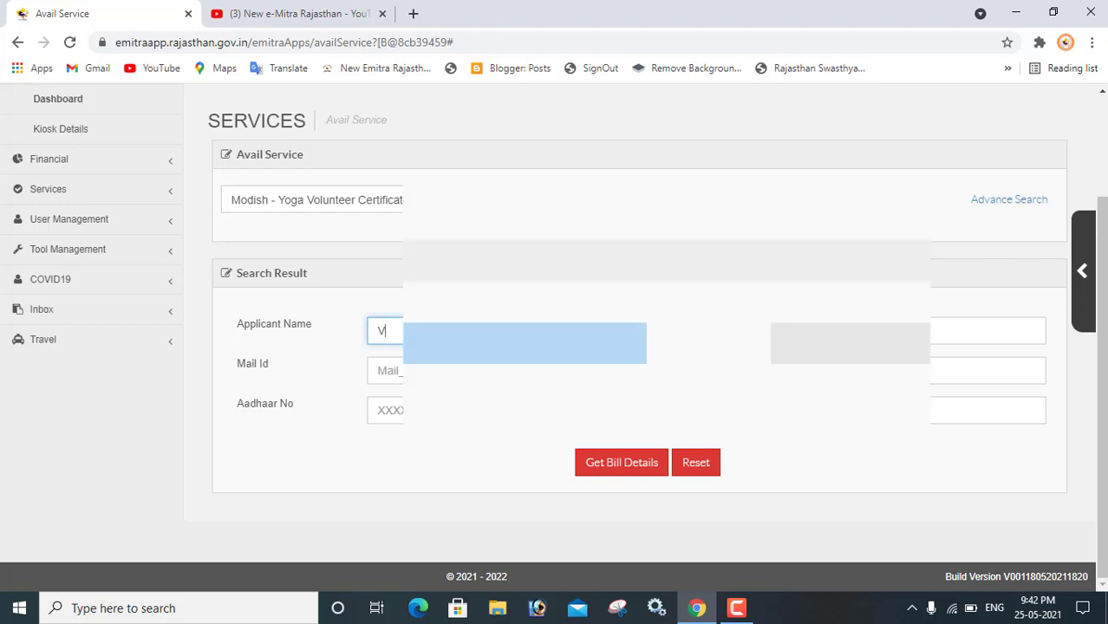
pyautogui.write('ISH')
pyautogui.click(989, 330)
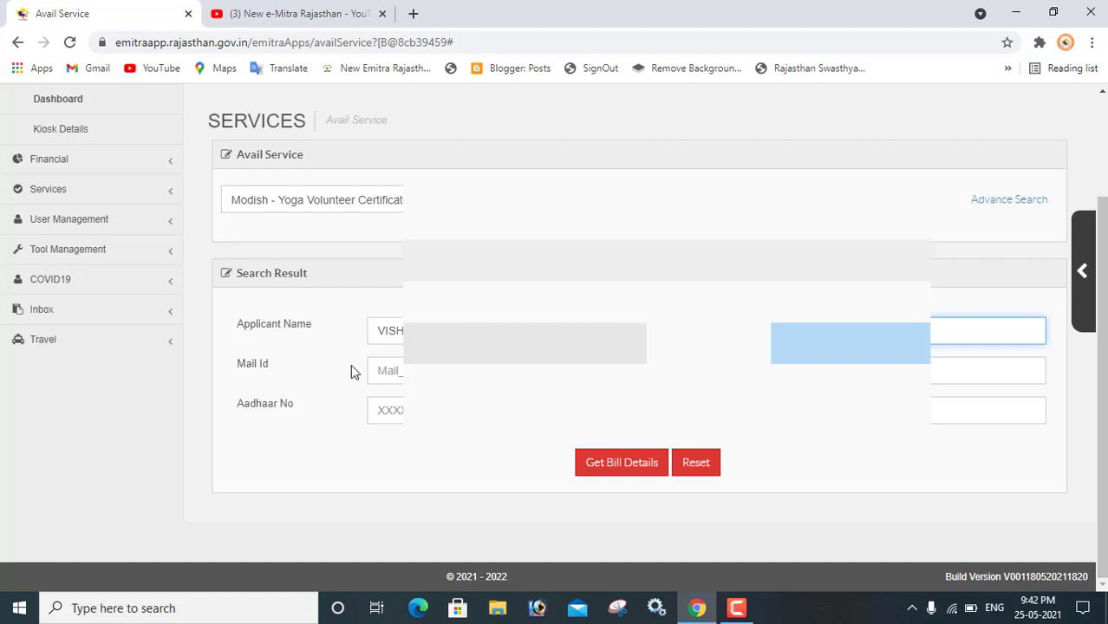
# Step: Fill in the applicant's e-mail, Aadhaar number and postal address
pyautogui.click(386, 371)
pyautogui.write('VISH')
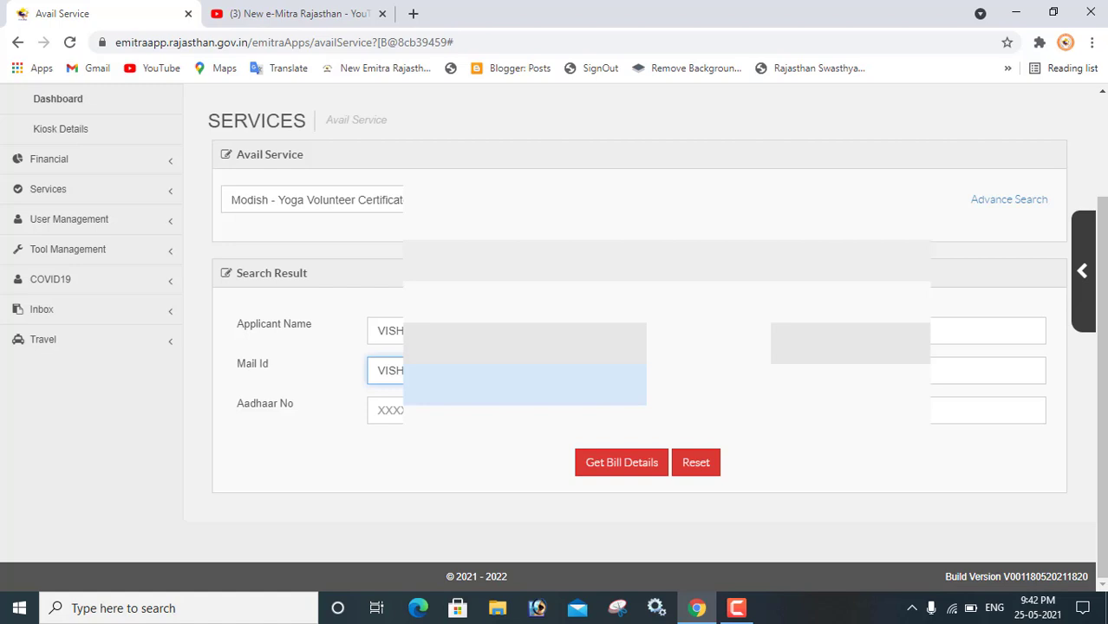
pyautogui.click(988, 370)
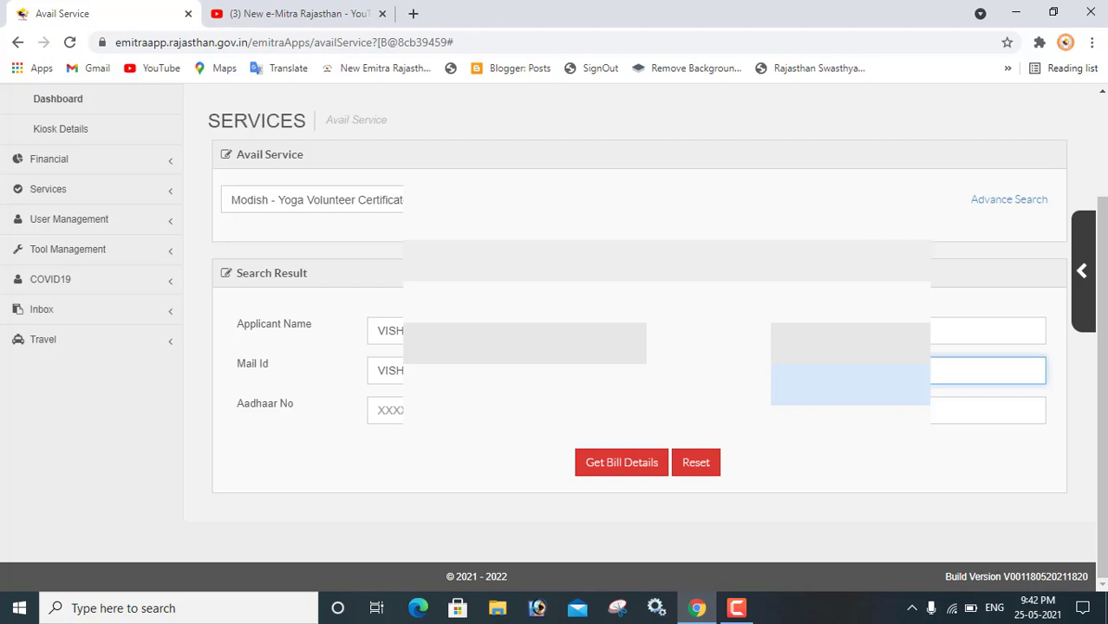
pyautogui.click(386, 410)
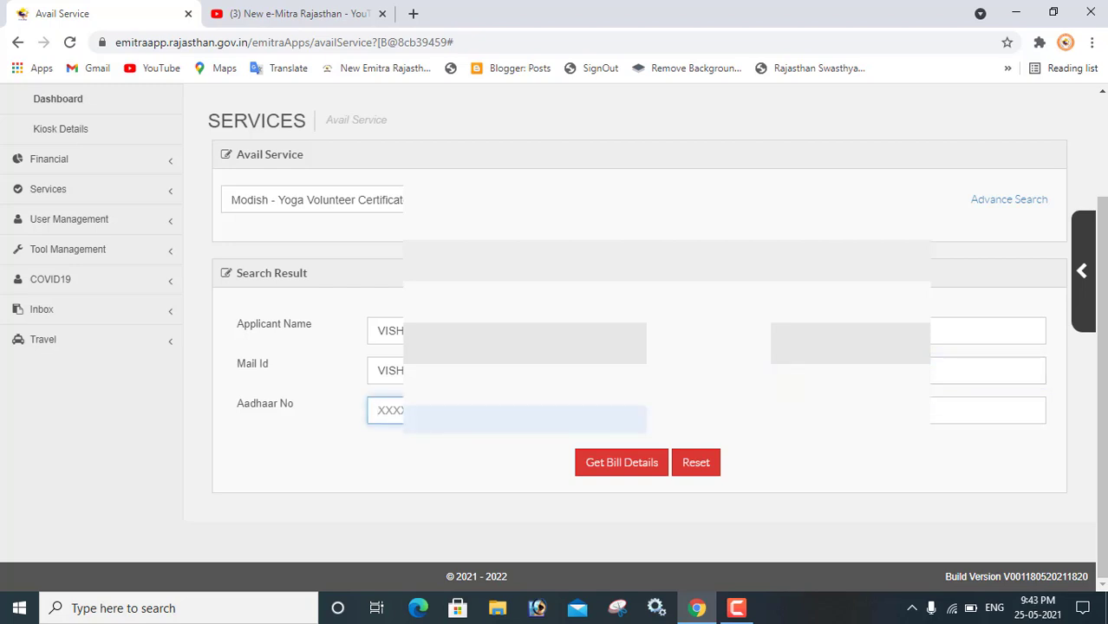
pyautogui.click(988, 410)
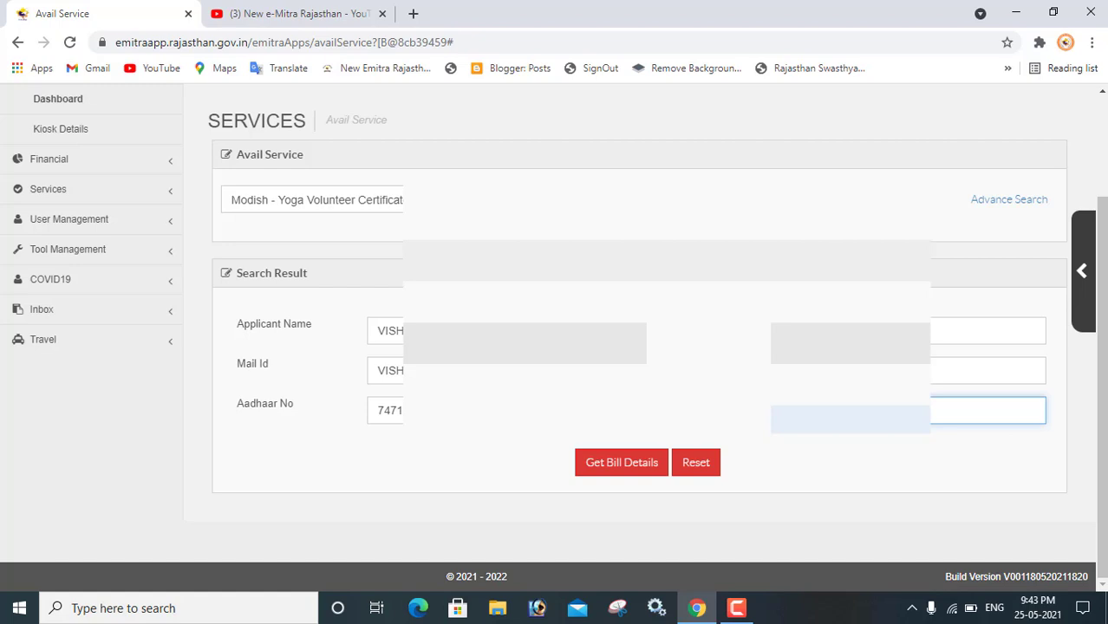
pyautogui.write('LUSAR DIS CHURU')
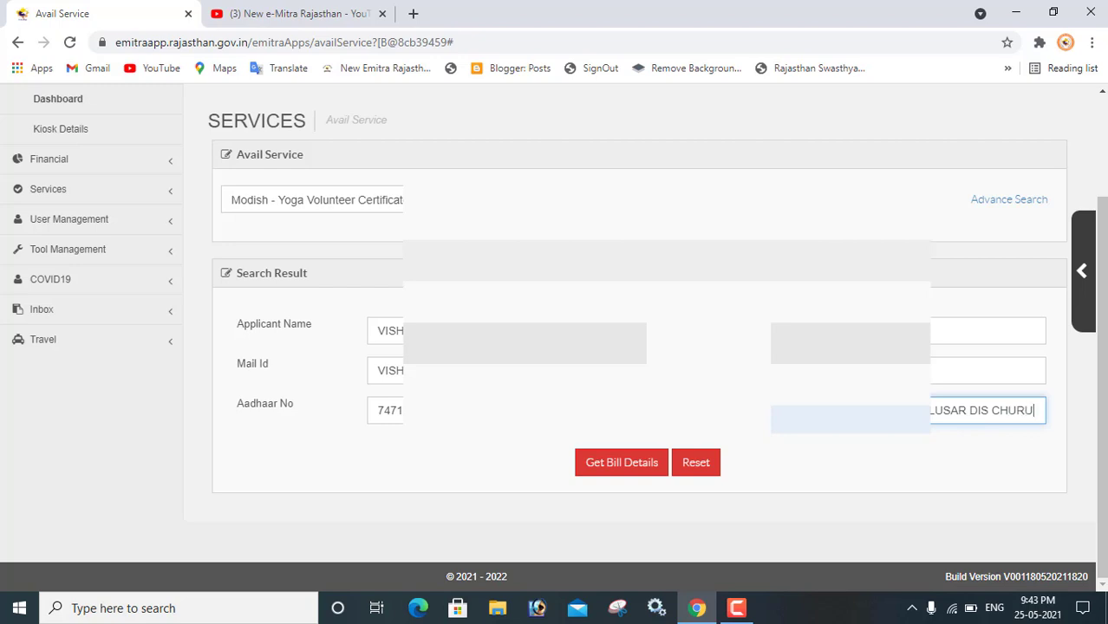
# Step: Get the bill details, check the 958.0 fee amount, then reset the form
pyautogui.click(626, 464)
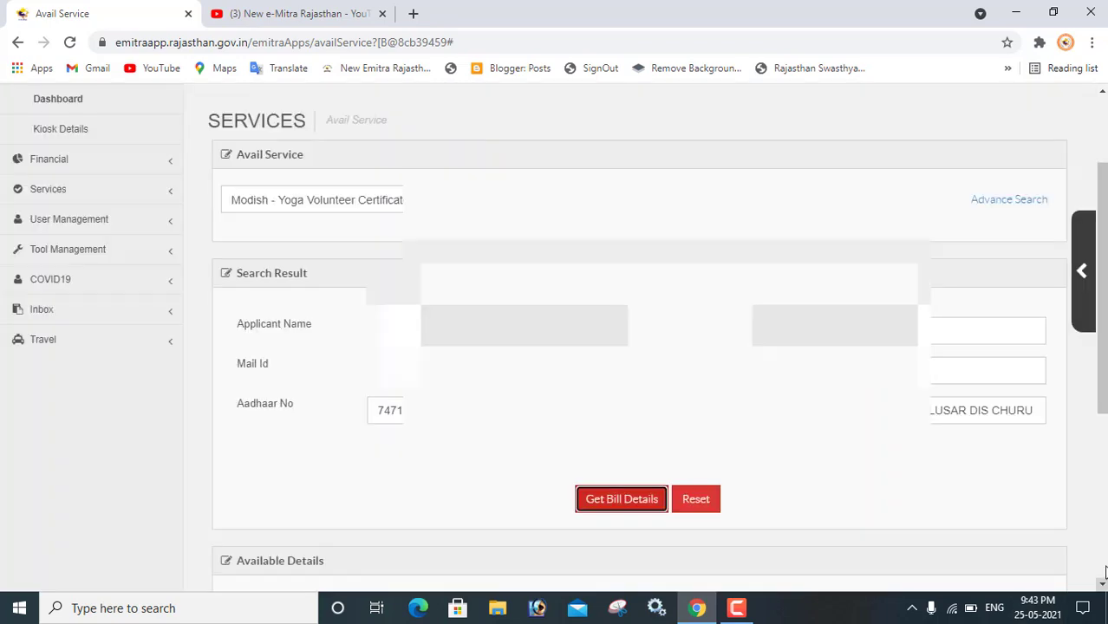
pyautogui.scroll(-2, 639, 347)
pyautogui.scroll(-2, 639, 347)
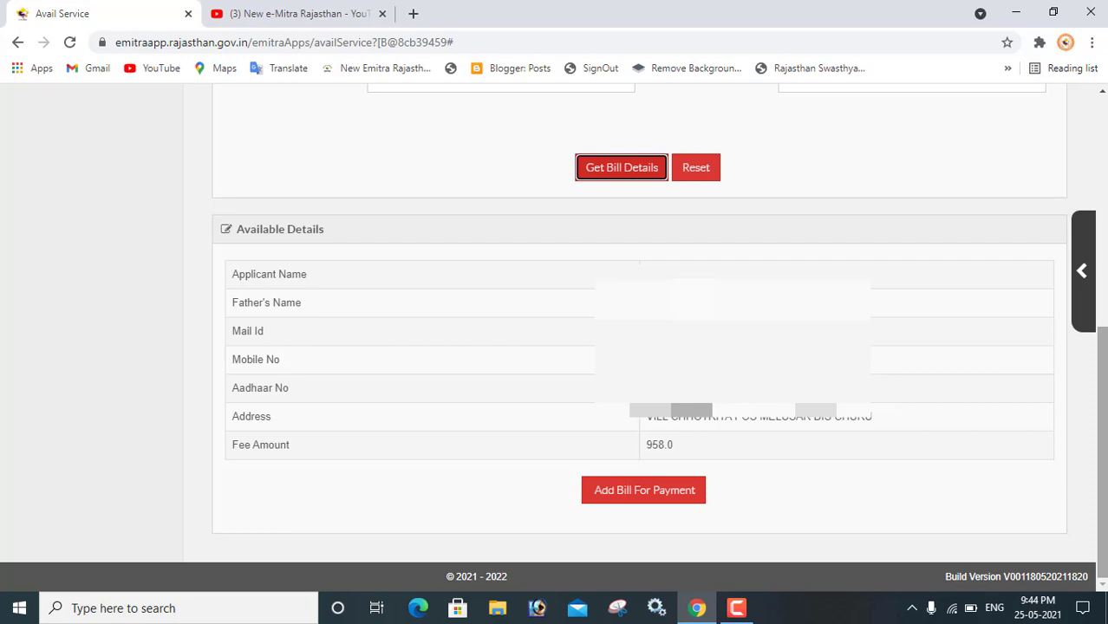
pyautogui.click(703, 174)
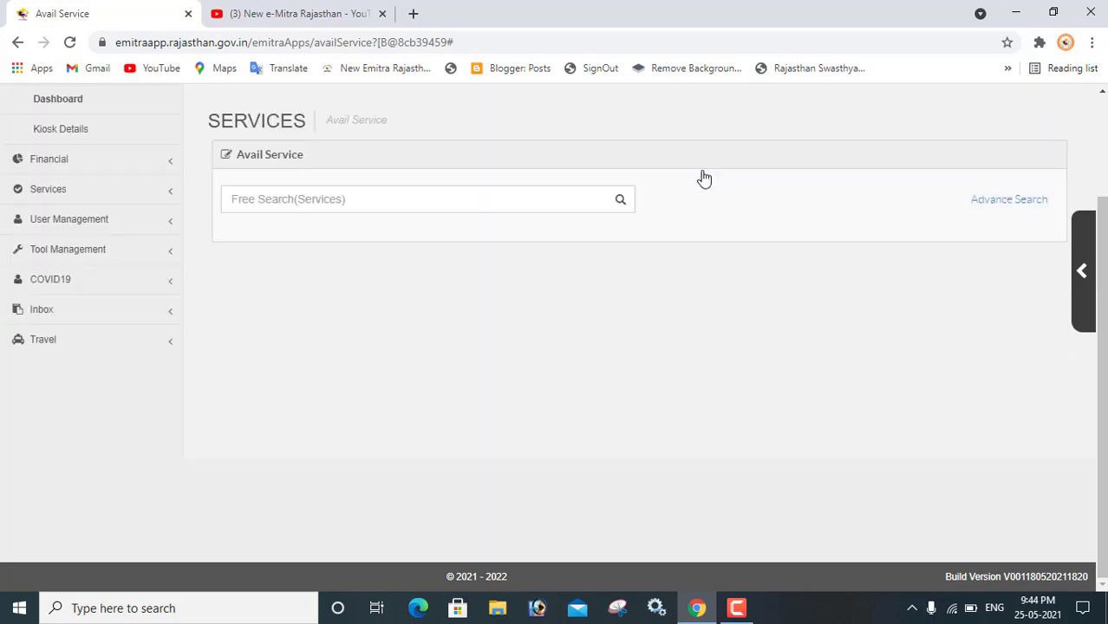
# Step: Scroll back to the top and return to the Dashboard
pyautogui.click(1104, 128)
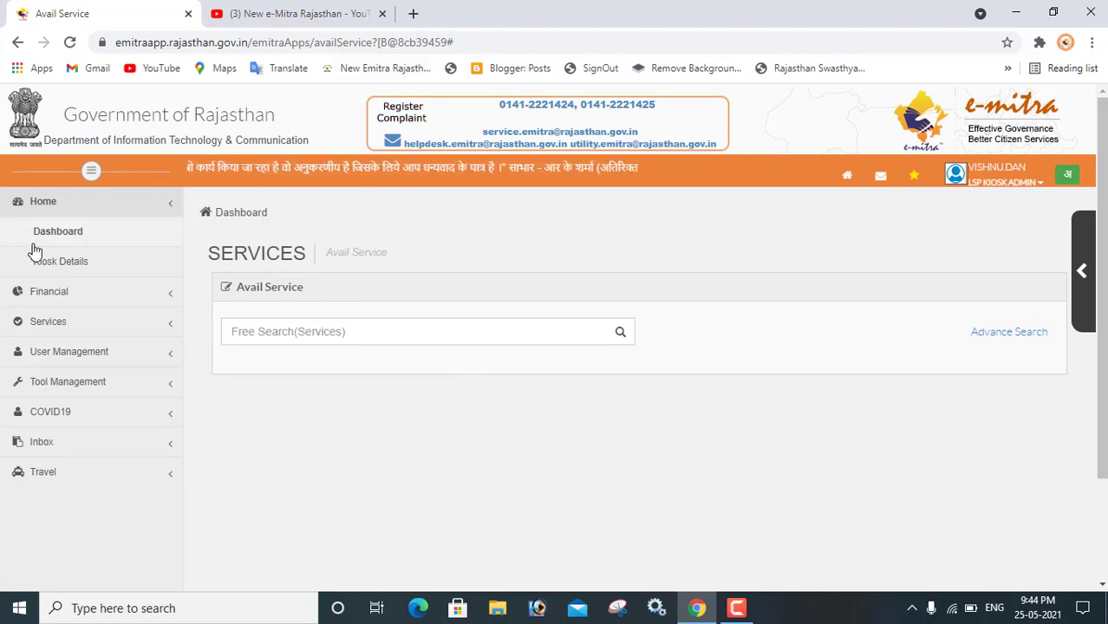
pyautogui.click(77, 247)
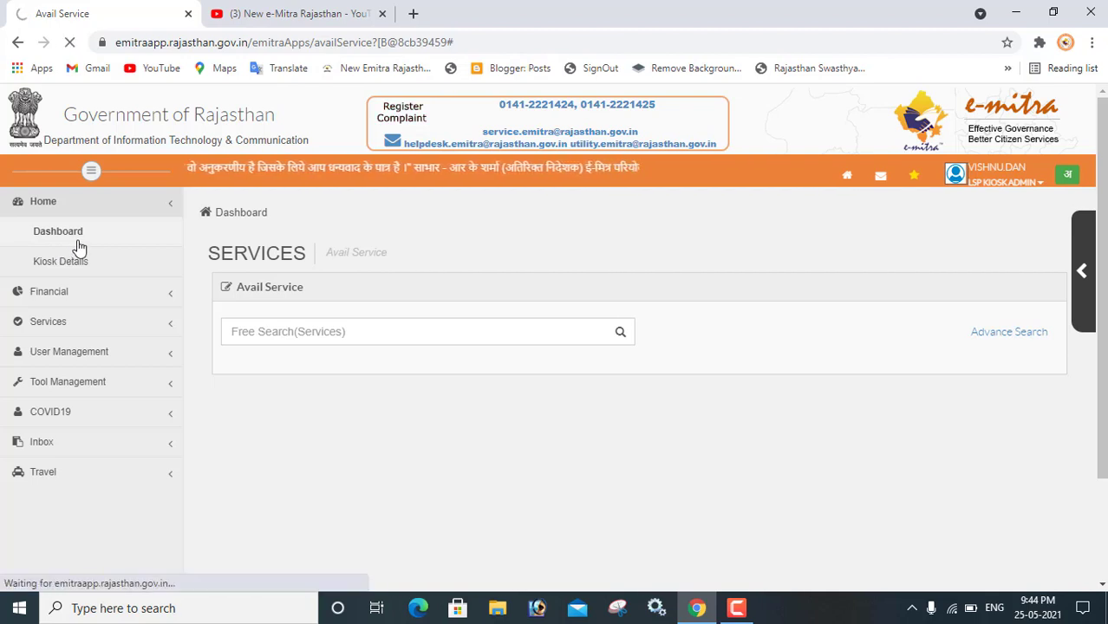